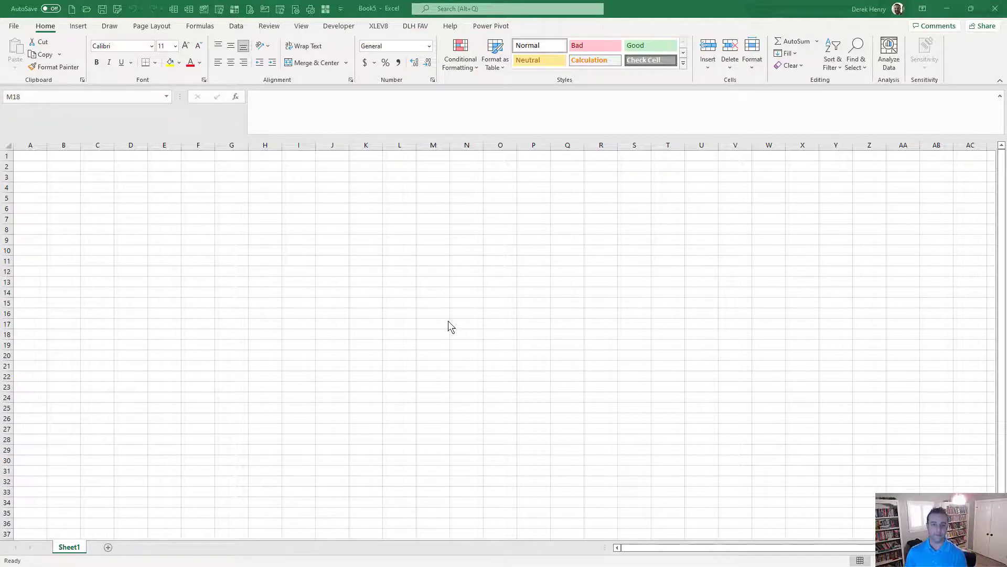
# Step: Run the Create Send Email Messages macro in the blank workbook to add its template sheet, and dismiss the notice
pyautogui.click(442, 284)
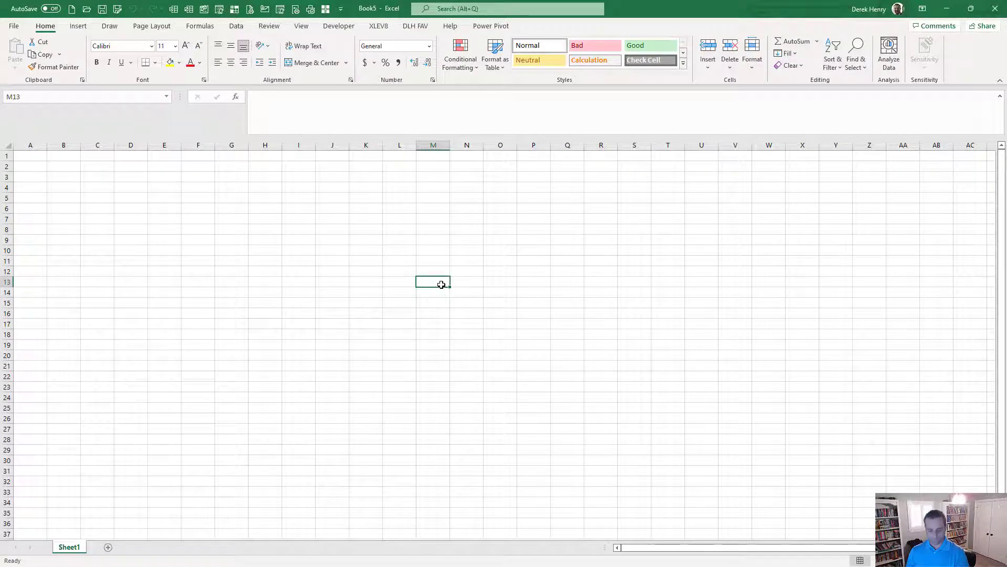
pyautogui.hotkey('ctrl', 'm')
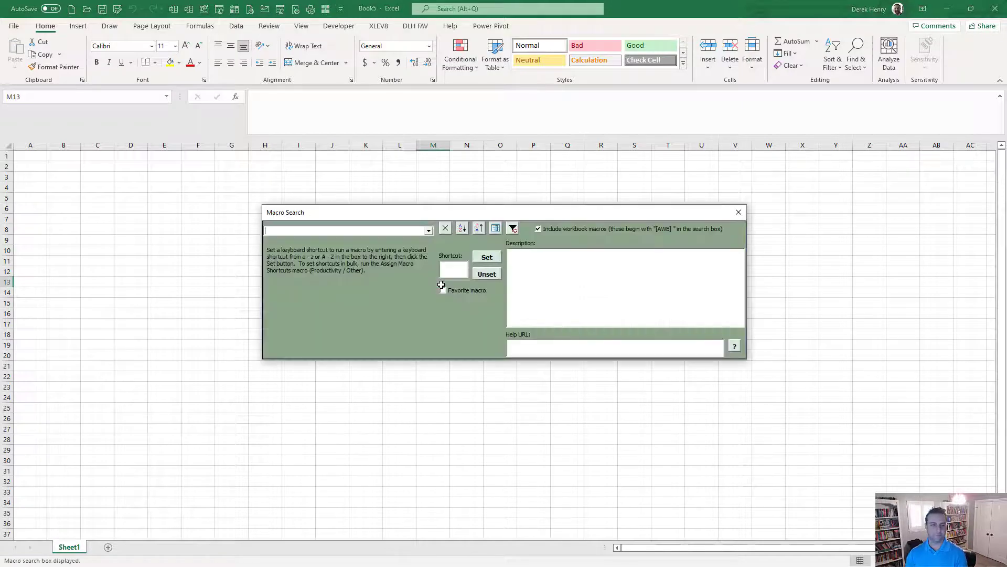
pyautogui.write('create s')
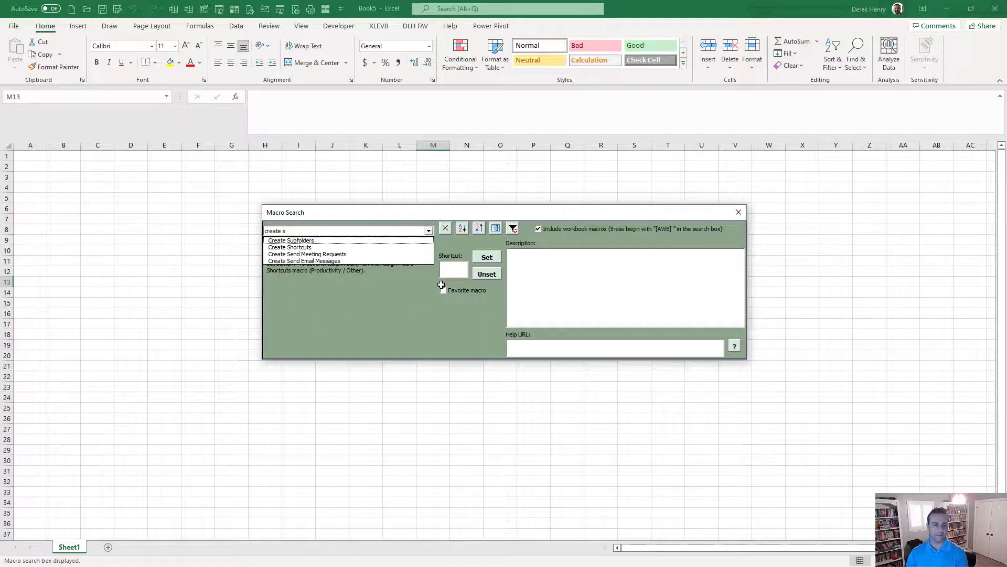
pyautogui.press('Down')
pyautogui.press('Down')
pyautogui.press('Down')
pyautogui.press('Down')
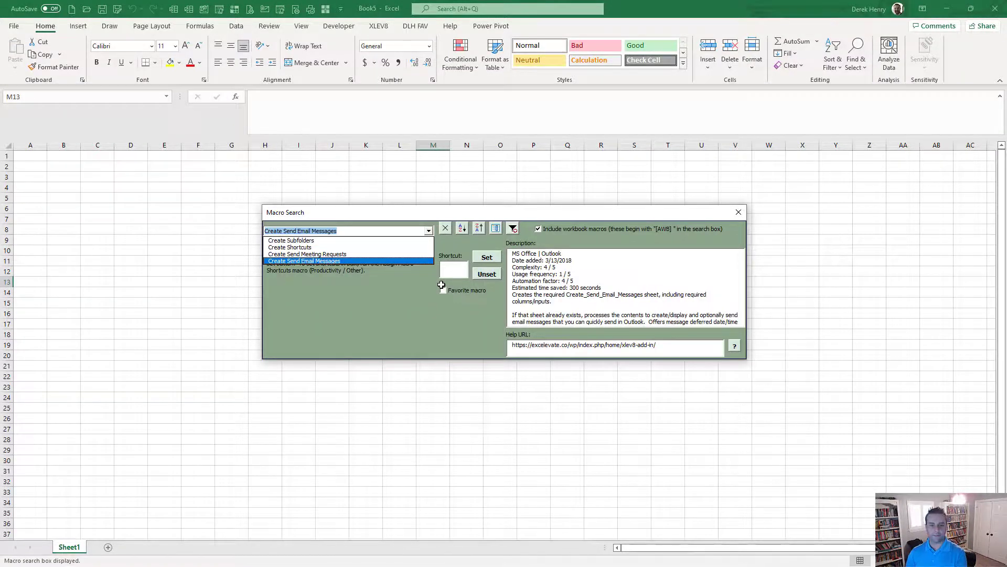
pyautogui.press('Return')
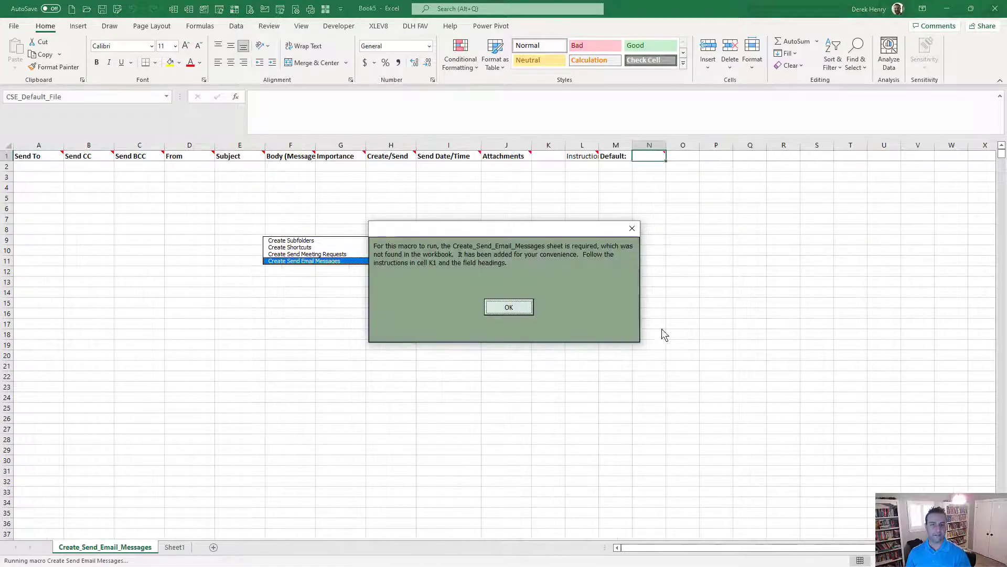
pyautogui.click(519, 308)
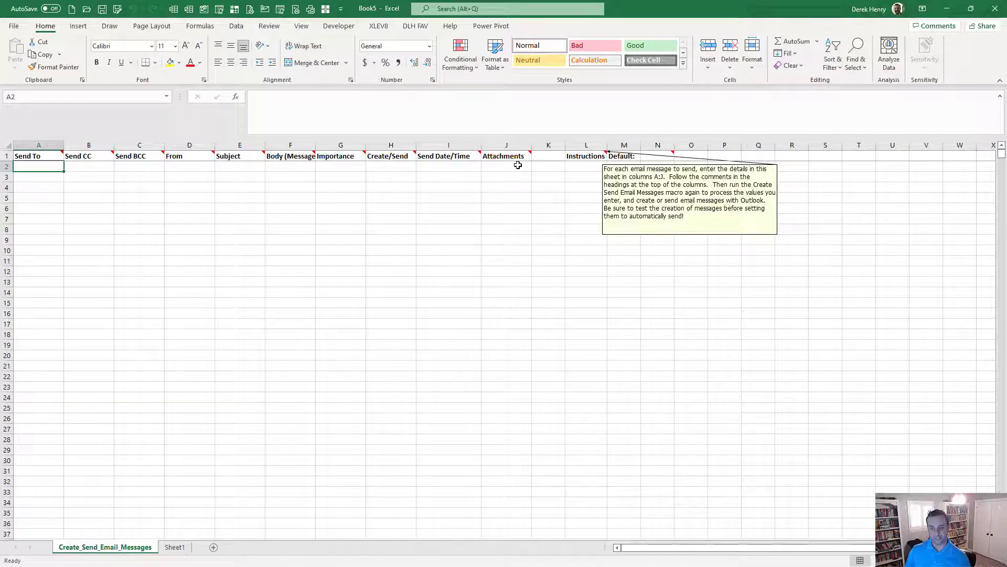
# Step: Switch to the Create Send Email Messages training workbook and examine the Store column, the Attachments path formulas and the date on the Inputs sheet
pyautogui.hotkey('alt', 'Tab')
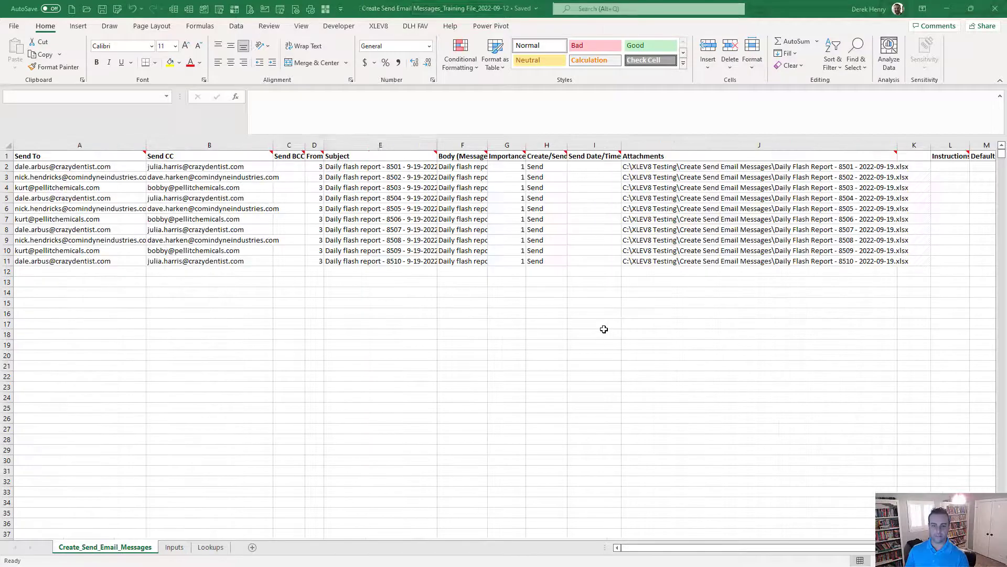
pyautogui.click(72, 167)
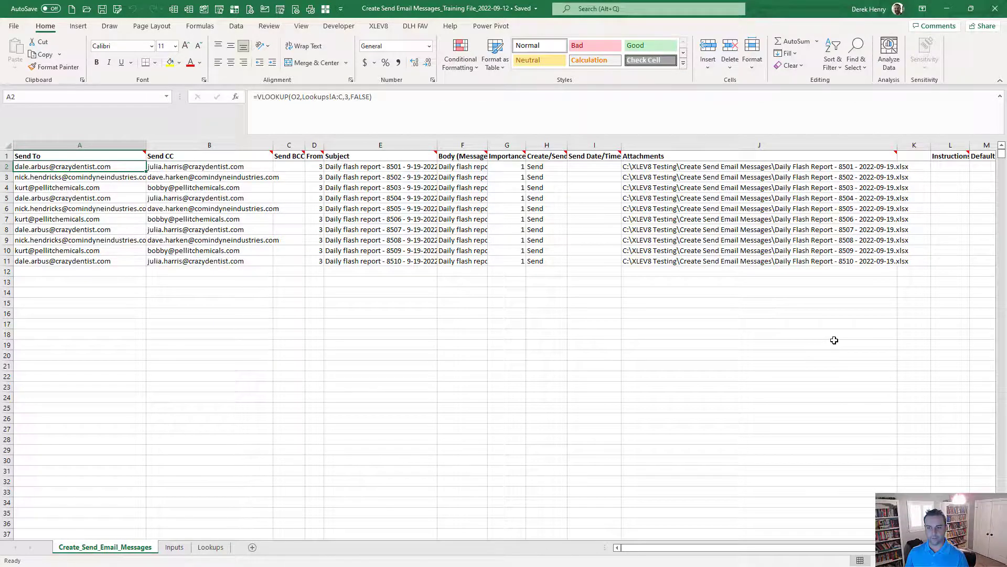
pyautogui.hscroll(2, 834, 340)
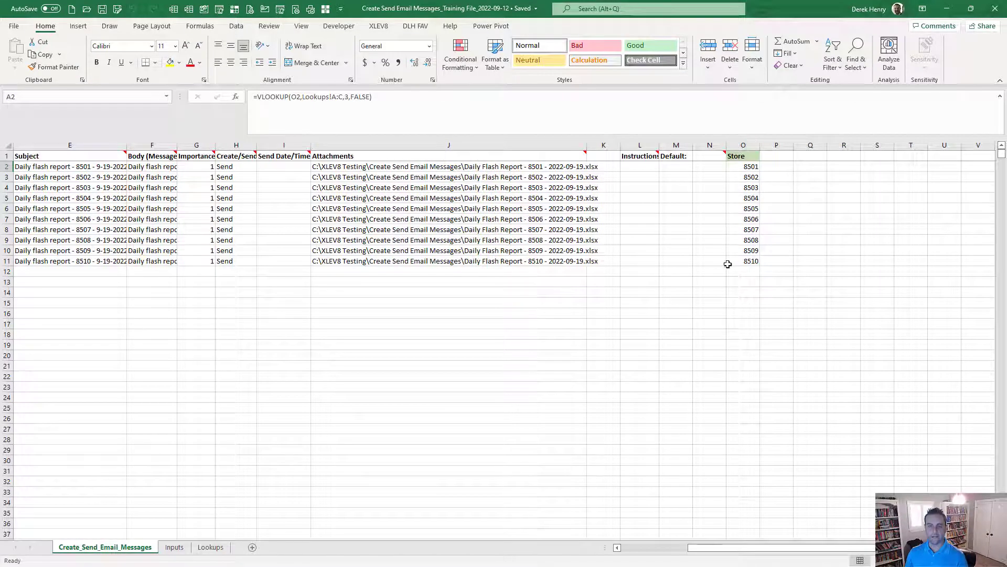
pyautogui.hscroll(-2, 728, 264)
pyautogui.click(806, 167)
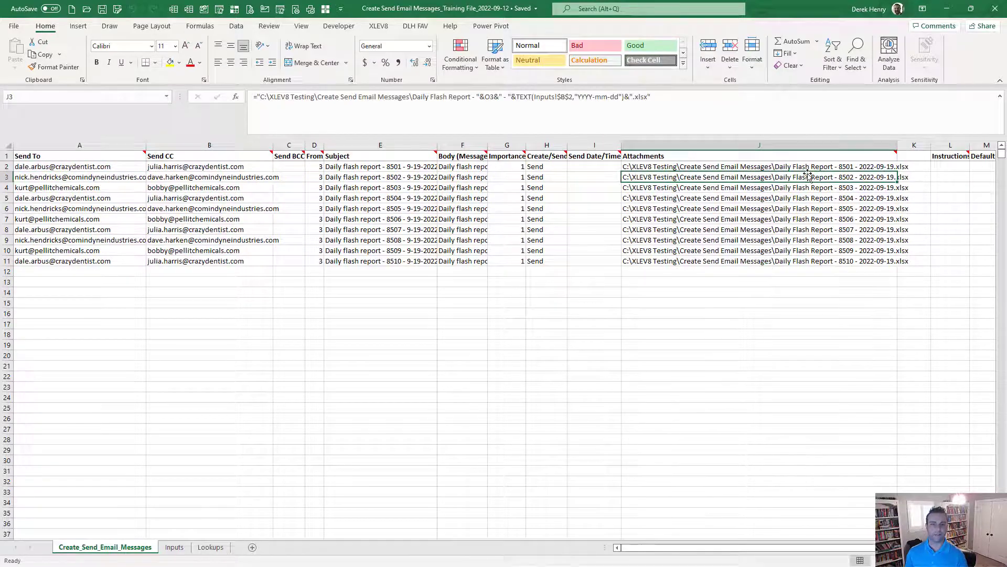
pyautogui.click(809, 176)
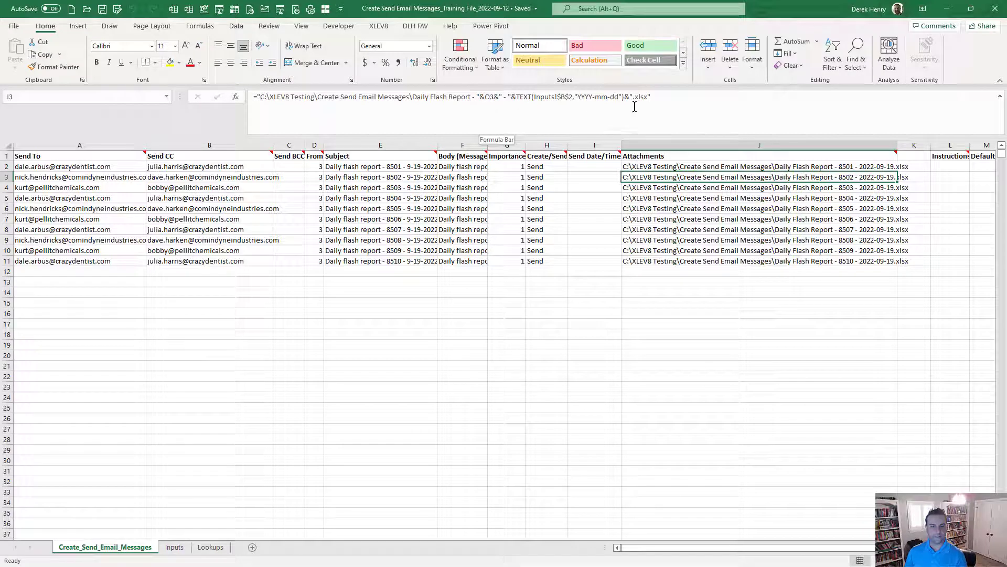
pyautogui.click(174, 547)
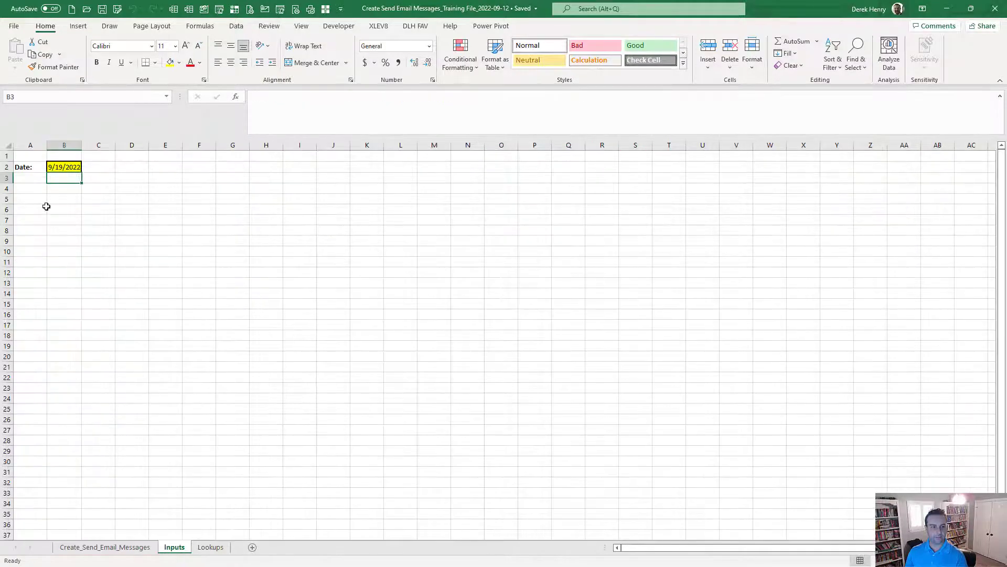
pyautogui.click(102, 547)
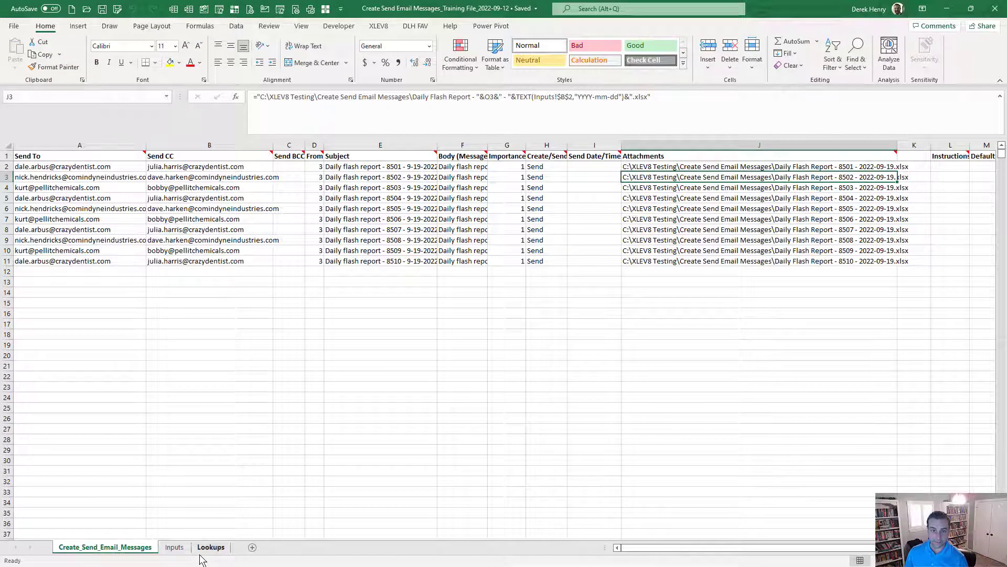
# Step: Examine the Send To and Send CC formulas, their source table on the Lookups sheet, and the first Subject formula
pyautogui.click(57, 169)
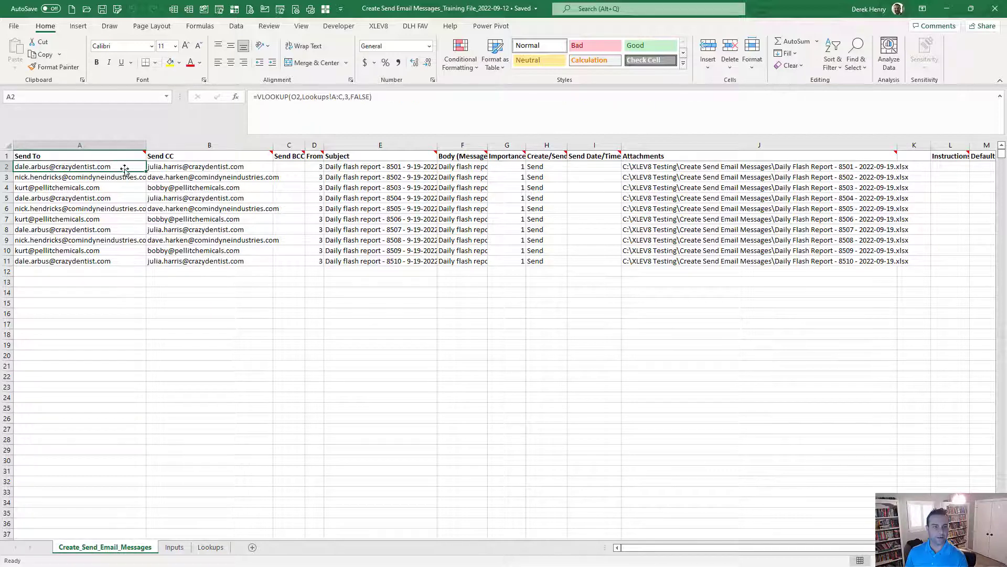
pyautogui.click(173, 169)
pyautogui.click(210, 547)
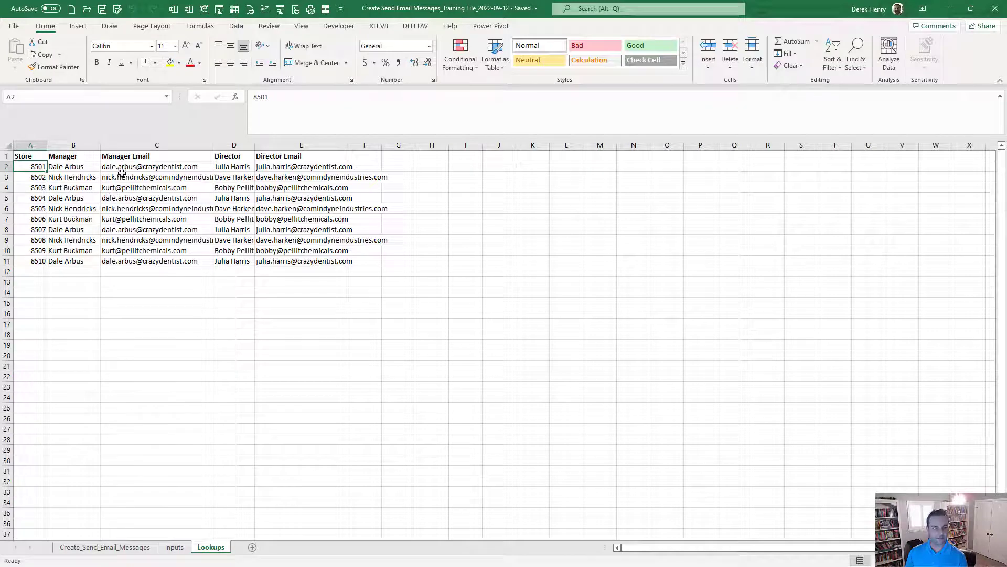
pyautogui.click(152, 548)
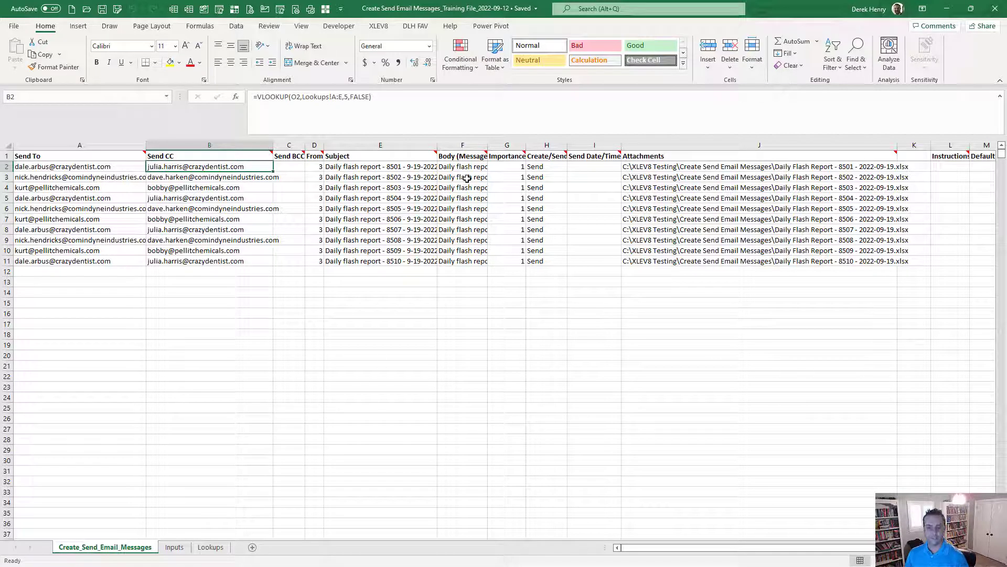
pyautogui.click(392, 167)
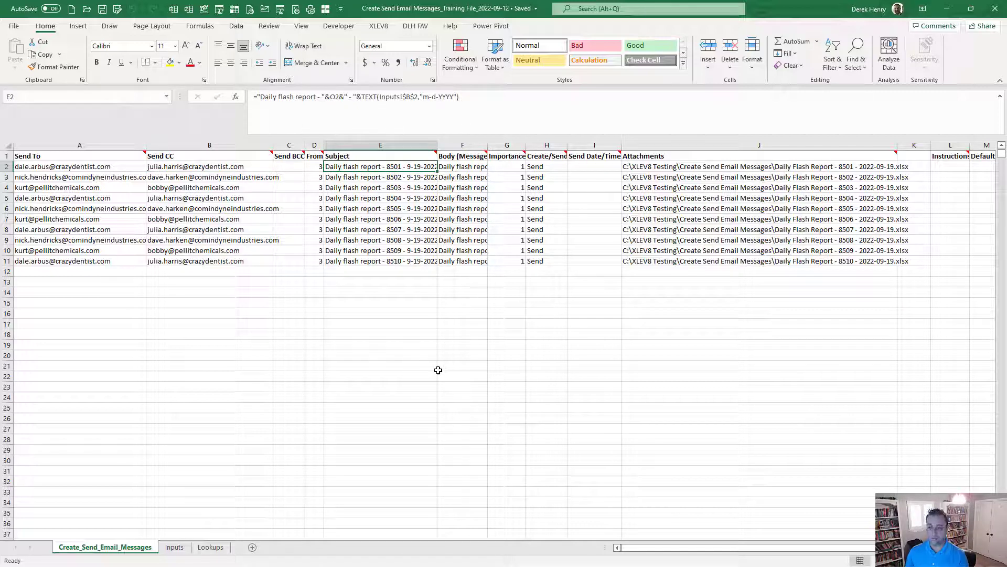
# Step: In File Explorer, open the saved message "Daily flash report - 8501 - 9-19-2022", review its recipients and attachment, close it and return to the workbook
pyautogui.hotkey('alt', 'Tab')
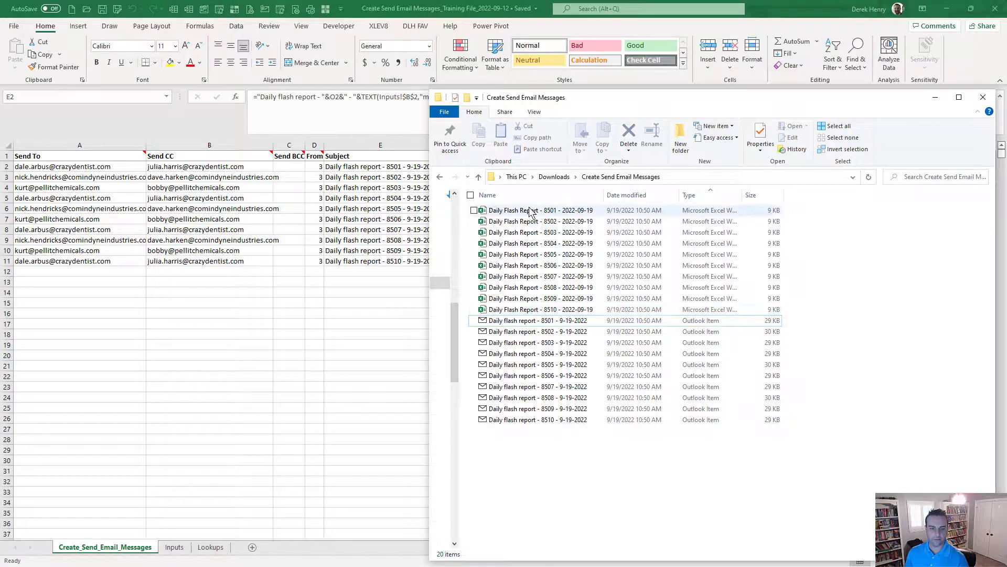
pyautogui.click(541, 322)
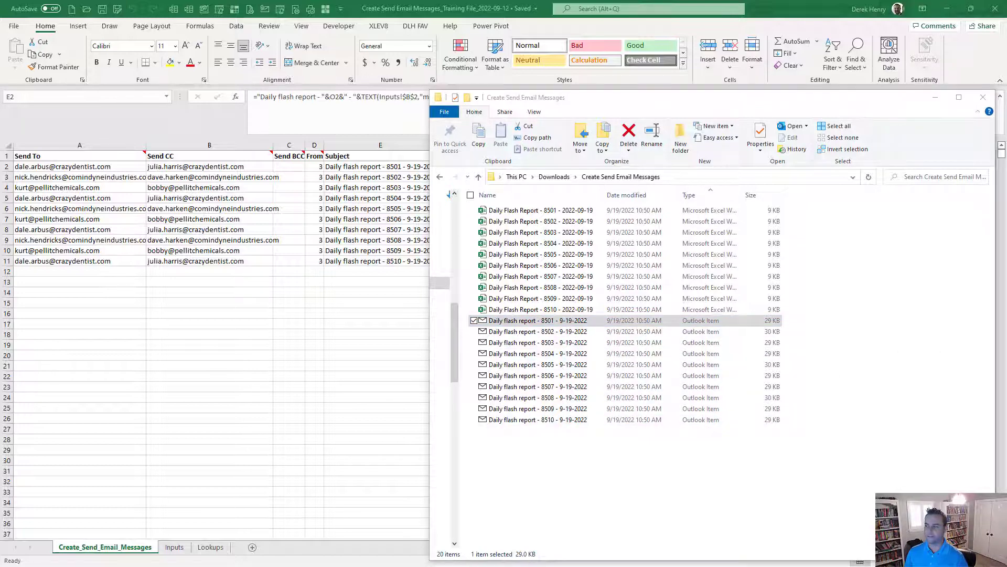
pyautogui.moveTo(1006, 68); pyautogui.dragTo(681, 96)
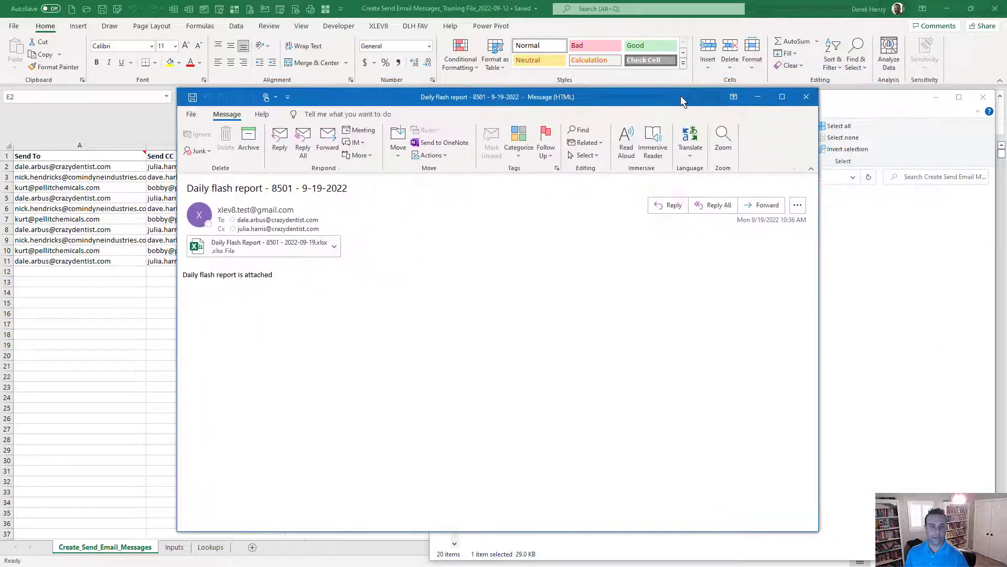
pyautogui.click(226, 251)
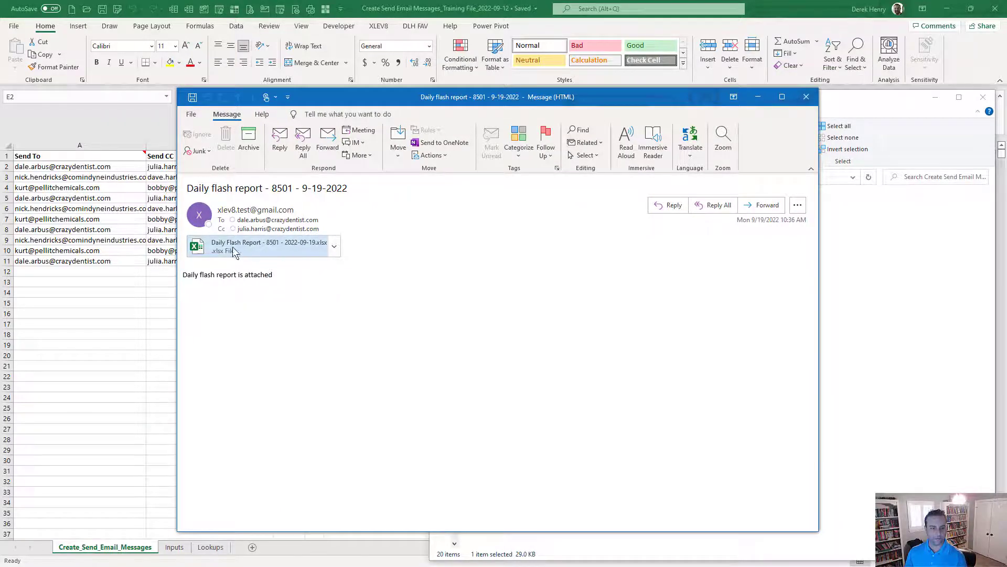
pyautogui.moveTo(495, 97); pyautogui.dragTo(576, 222)
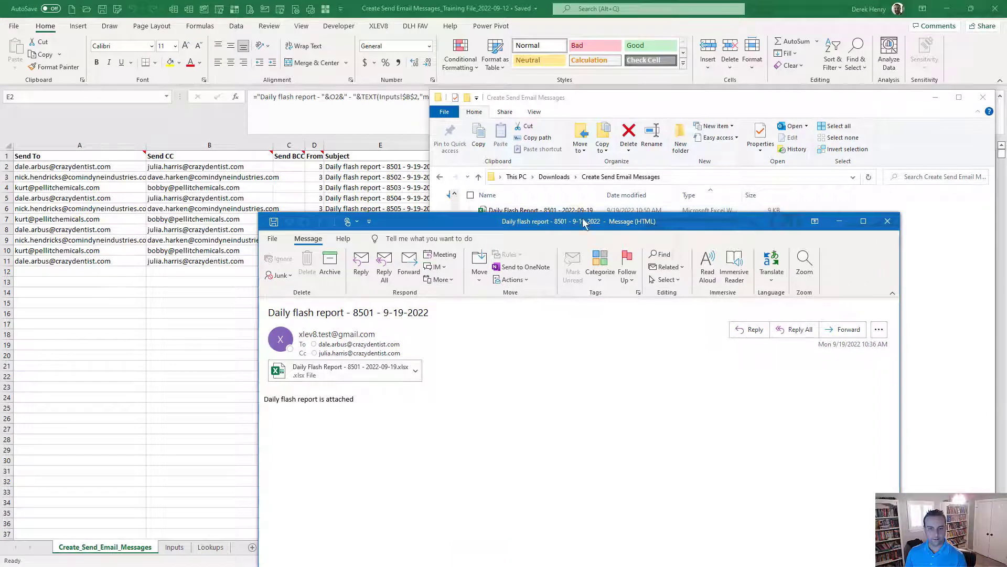
pyautogui.moveTo(747, 218); pyautogui.dragTo(760, 87)
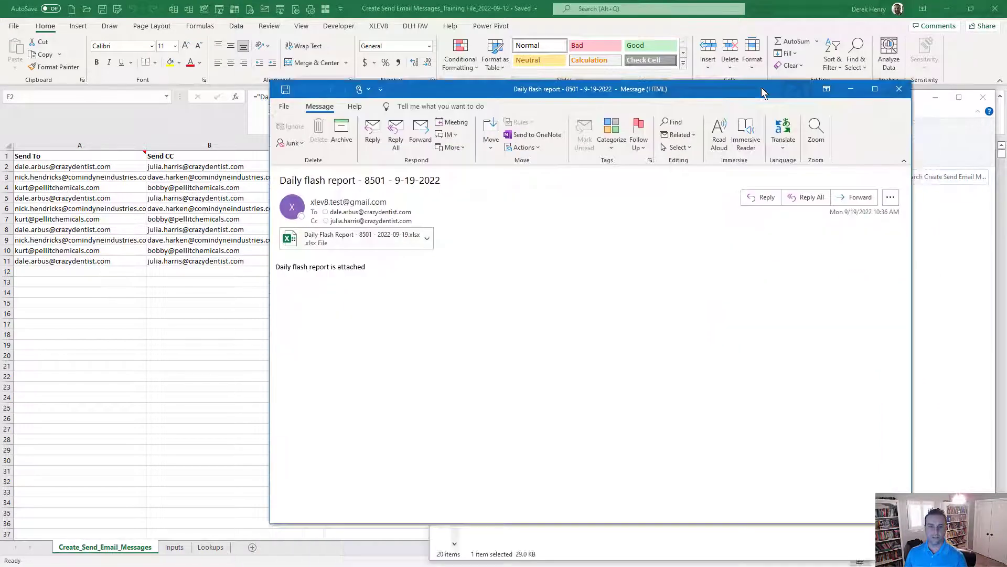
pyautogui.click(899, 88)
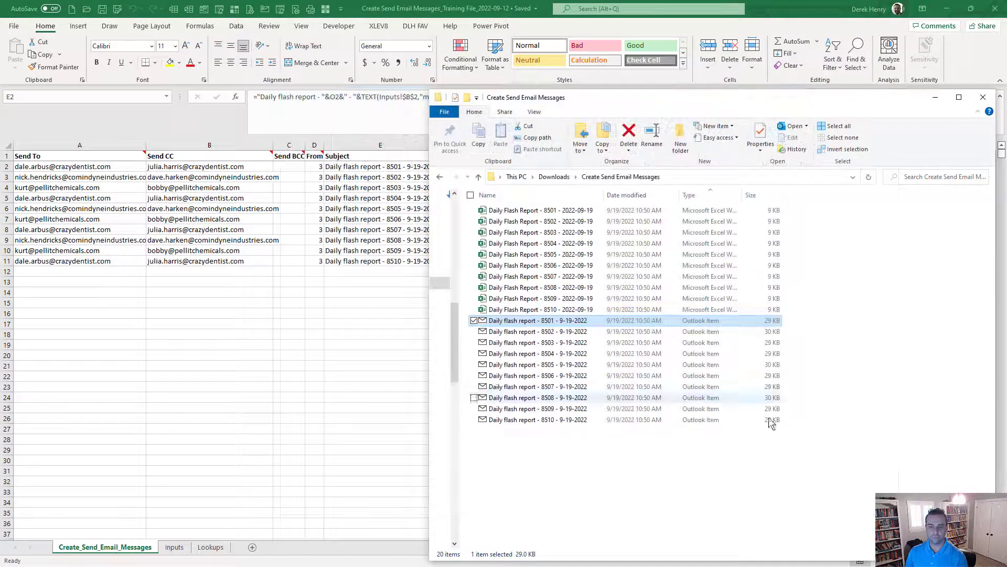
pyautogui.click(348, 485)
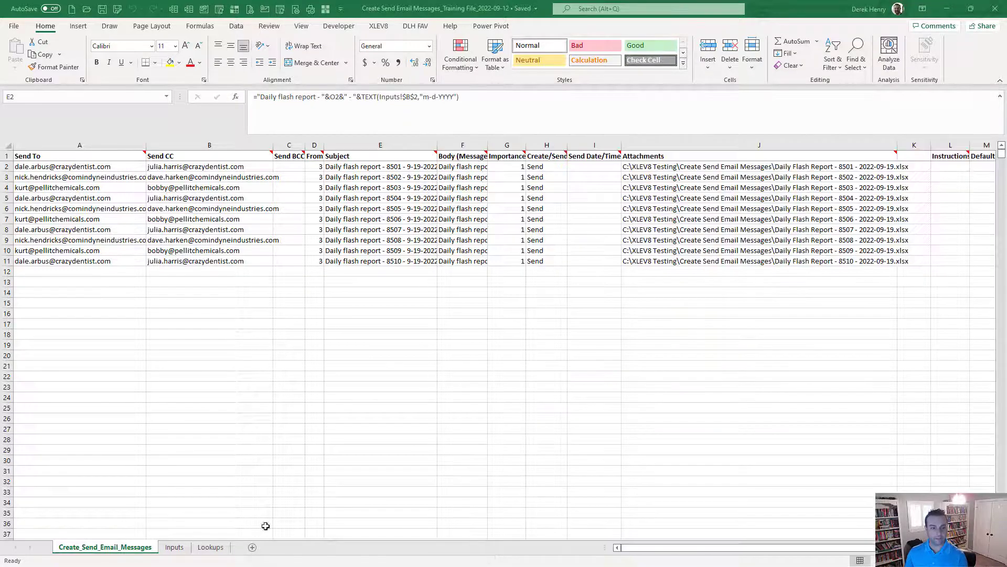